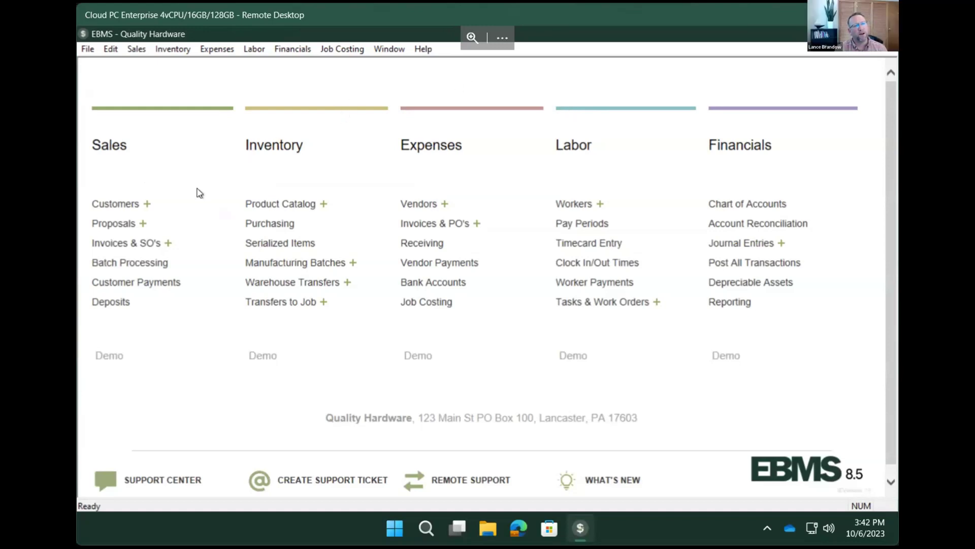
Start a sales invoice for the customer, decline the open proposals, open the Elmer's Wood Glue sales order and check its ordered and shipped quantities.
{"action": "left_click", "coordinate": [169, 244]}
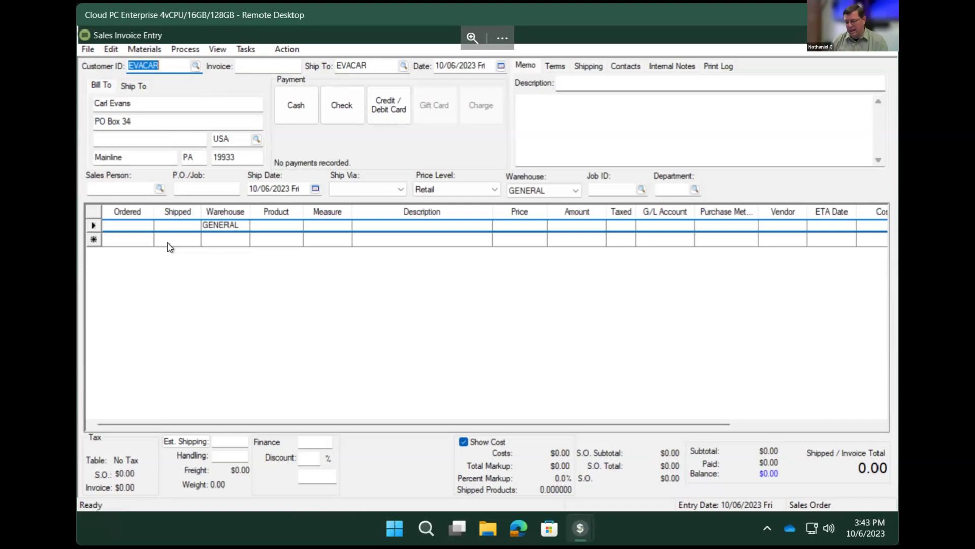
{"action": "type", "text": "DOEJOH"}
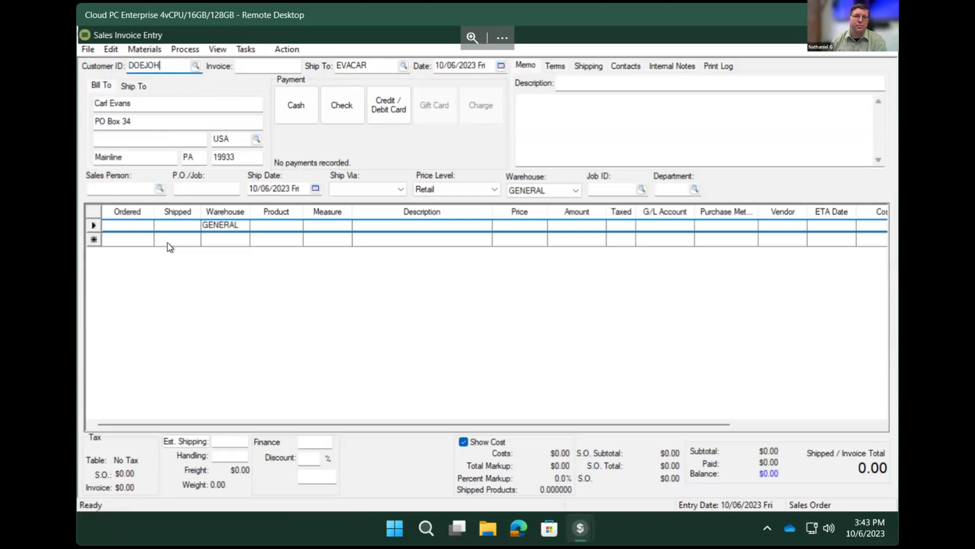
{"action": "key", "text": "Tab"}
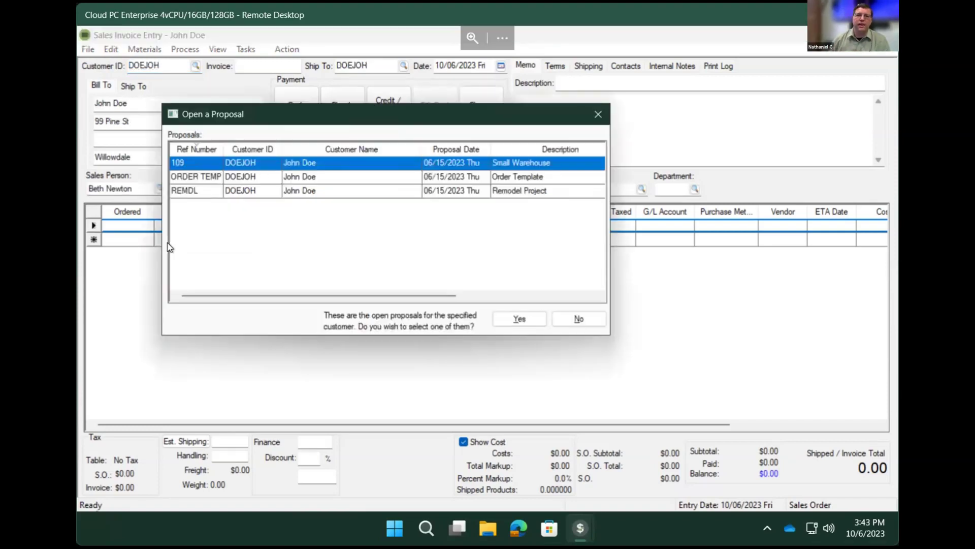
{"action": "left_click", "coordinate": [571, 322]}
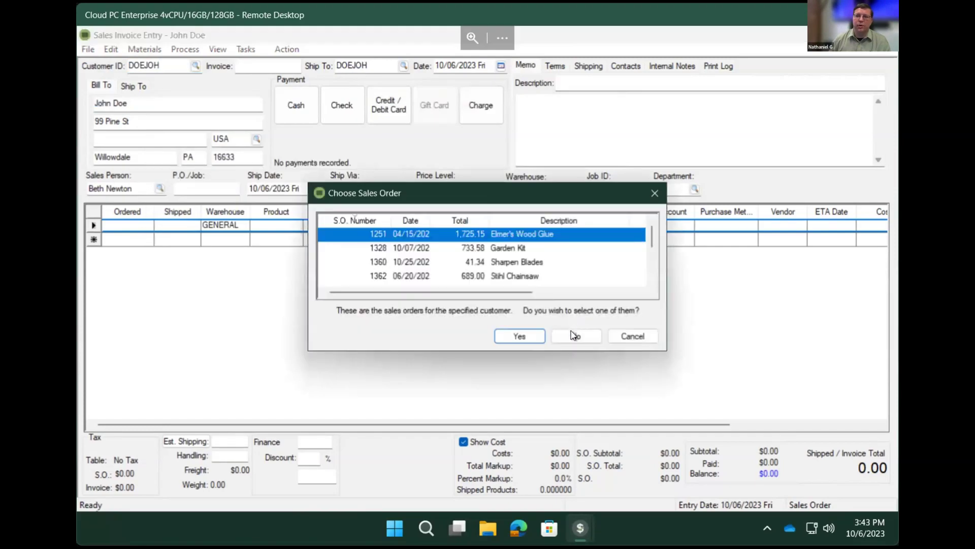
{"action": "left_click", "coordinate": [528, 336]}
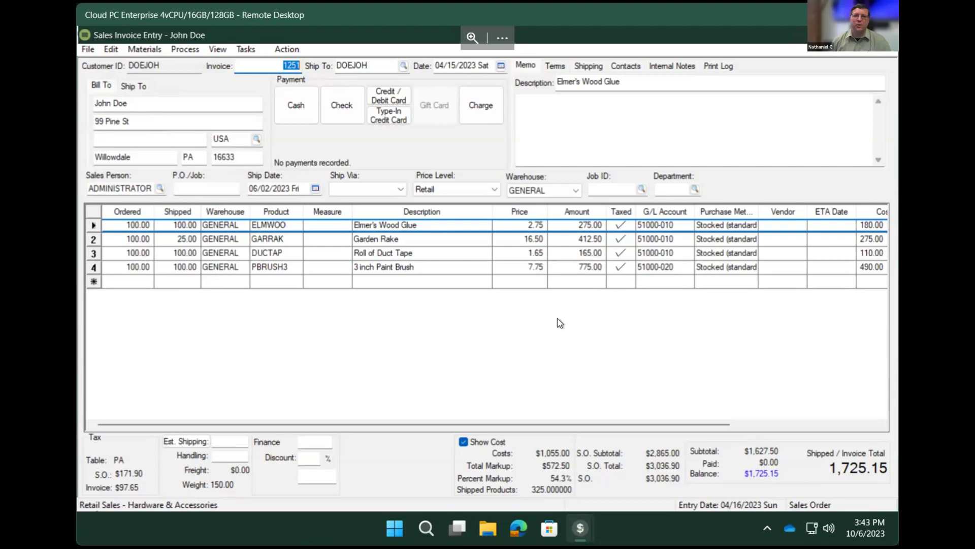
{"action": "left_click", "coordinate": [142, 230]}
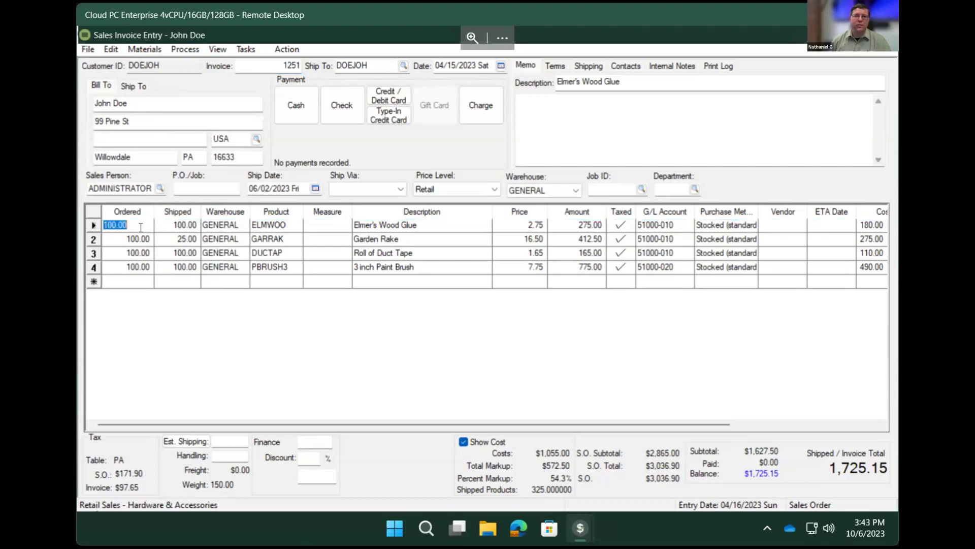
{"action": "left_click", "coordinate": [171, 239]}
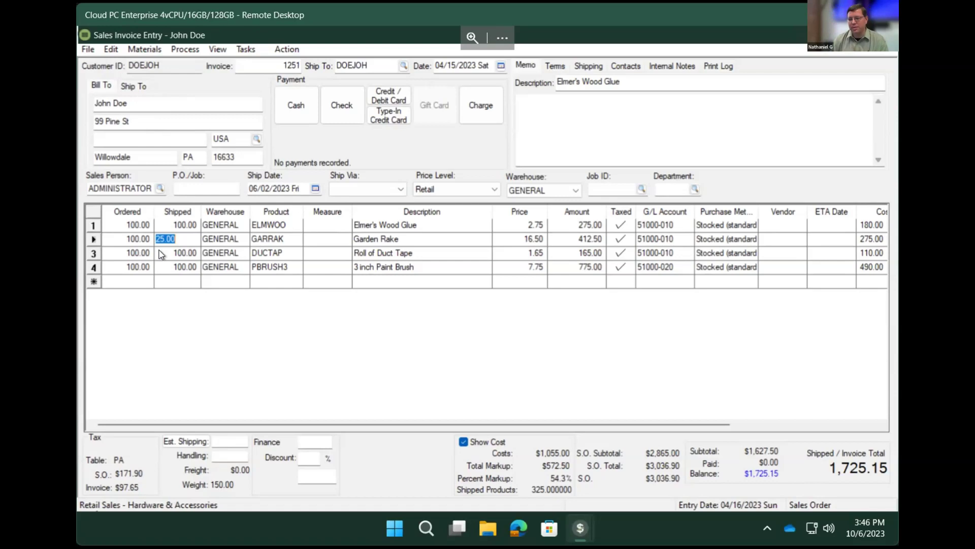
Open completed manufacturing batch 138 to review its finished goods and consumed items, and close the batch.
{"action": "key", "text": "ctrl+o"}
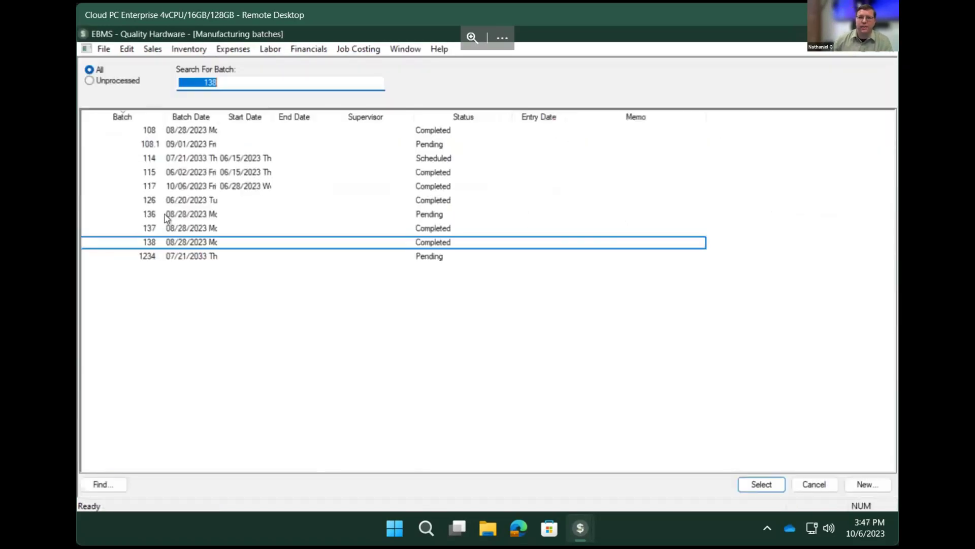
{"action": "double_click", "coordinate": [177, 242]}
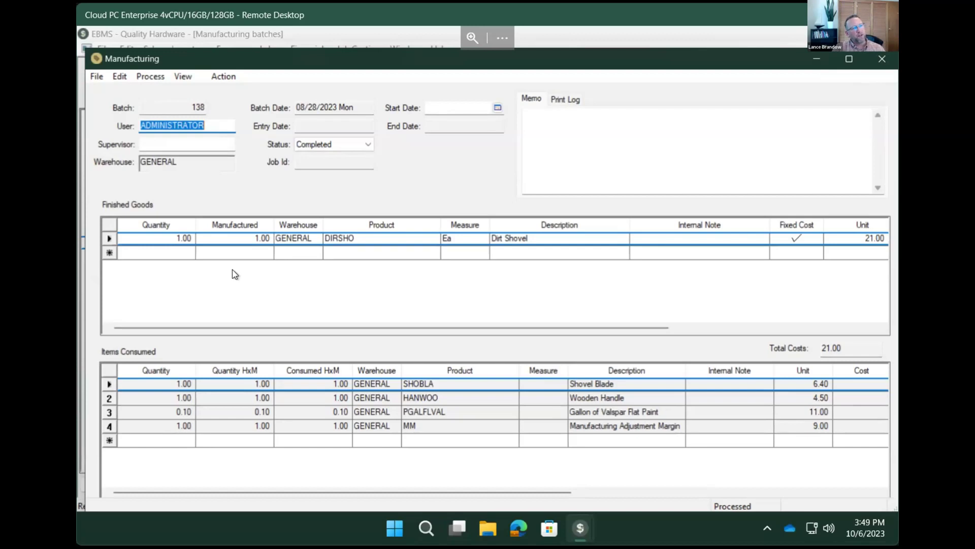
{"action": "key", "text": "Escape"}
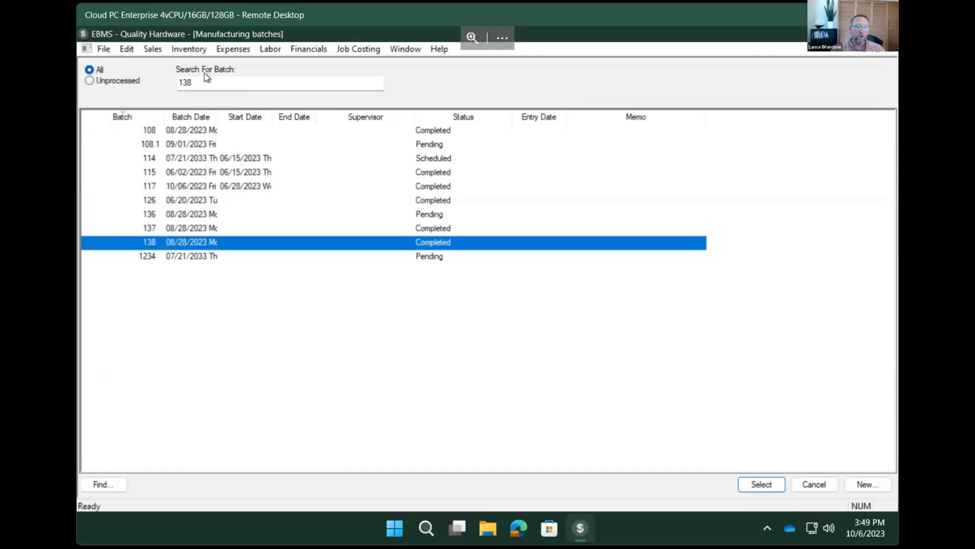
Open purchasing for the GENERAL warehouse, list the products that need ordering and fill in their default order quantities.
{"action": "left_click", "coordinate": [189, 49]}
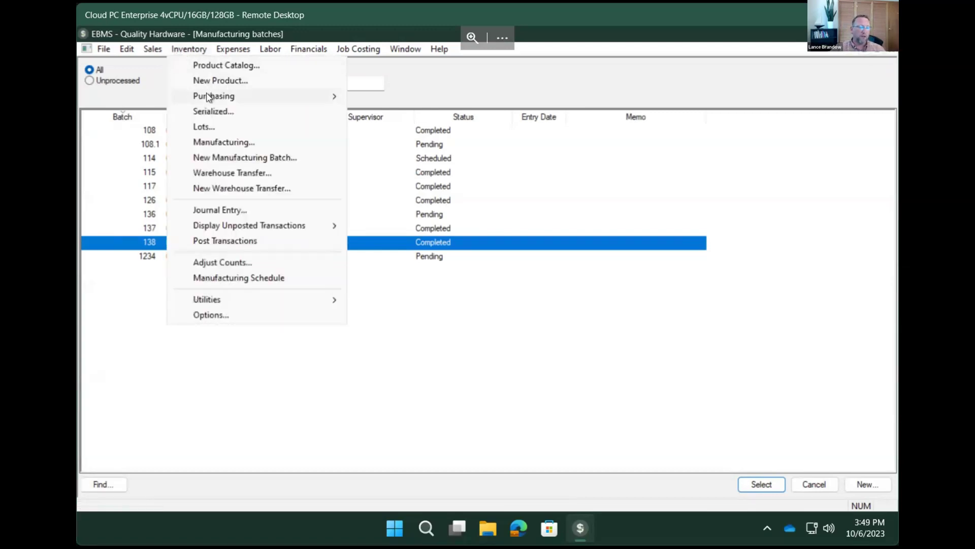
{"action": "mouse_move", "coordinate": [208, 97]}
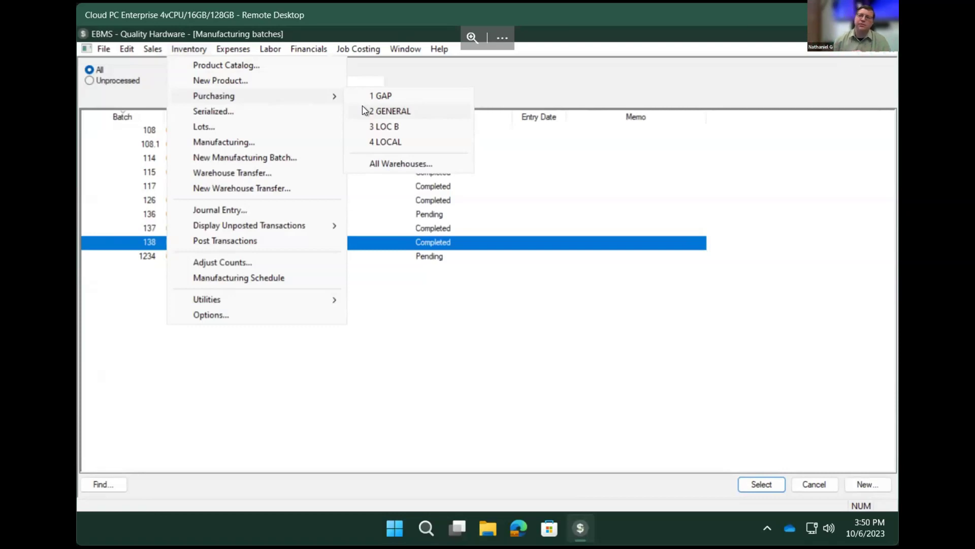
{"action": "left_click", "coordinate": [364, 110]}
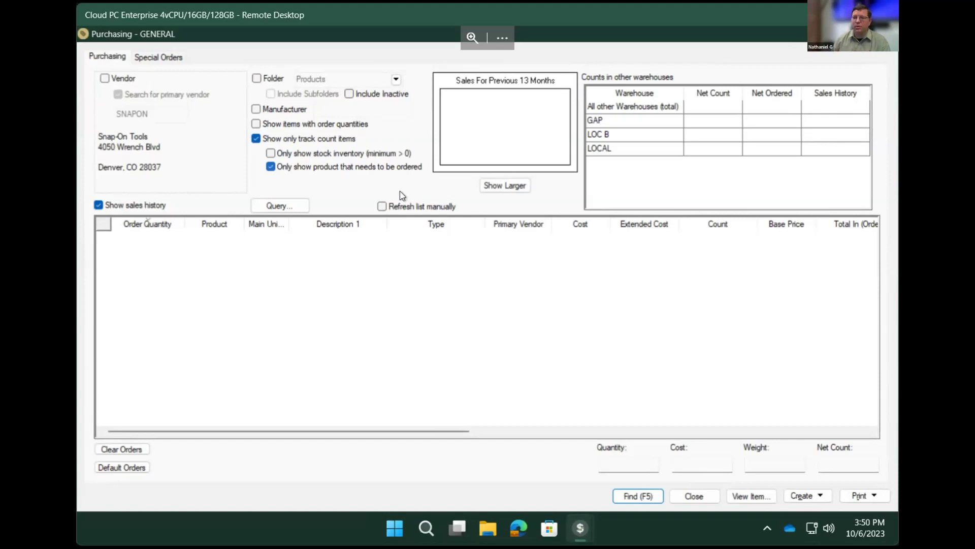
{"action": "left_click", "coordinate": [641, 496]}
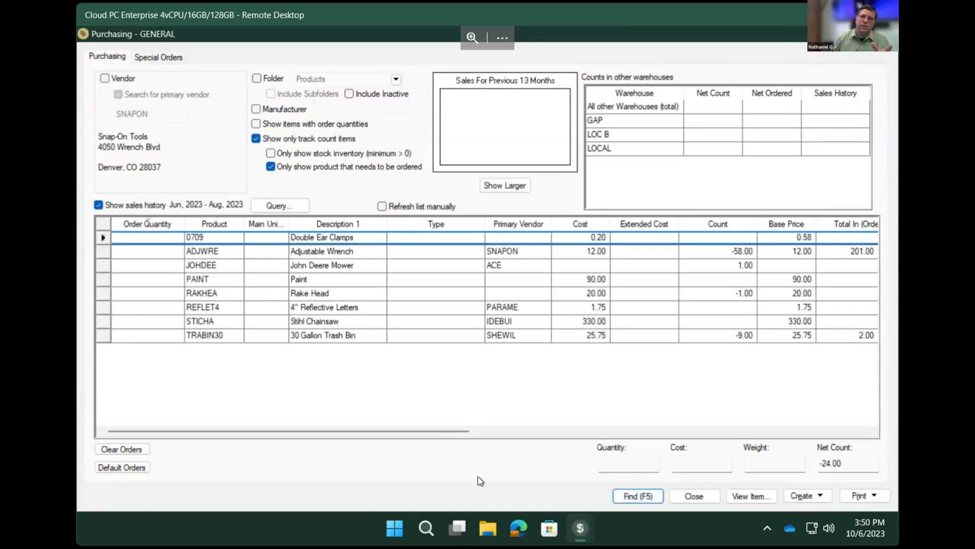
{"action": "left_click", "coordinate": [144, 468]}
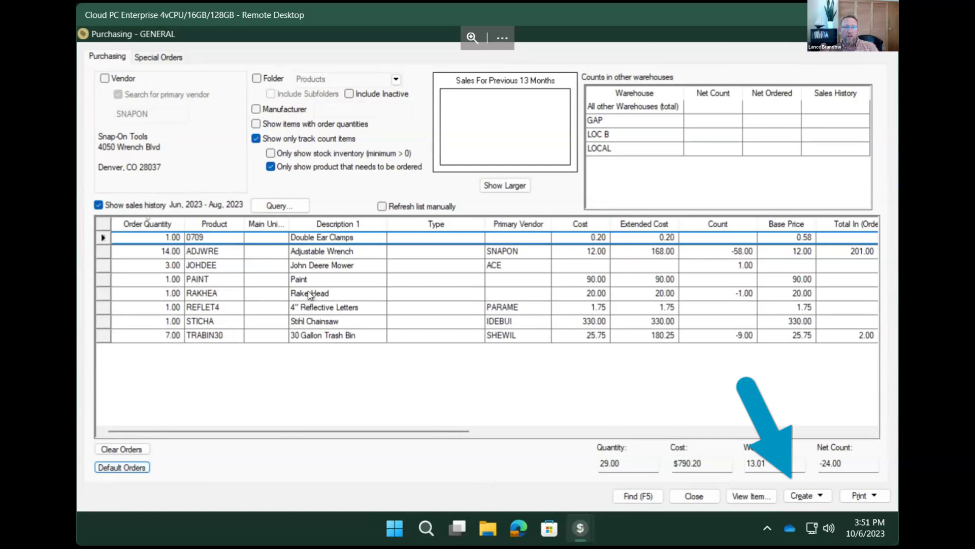
Review the Adjustable Wrench's sales history and the options for creating orders, and close purchasing without saving and the batch list.
{"action": "left_click", "coordinate": [325, 252]}
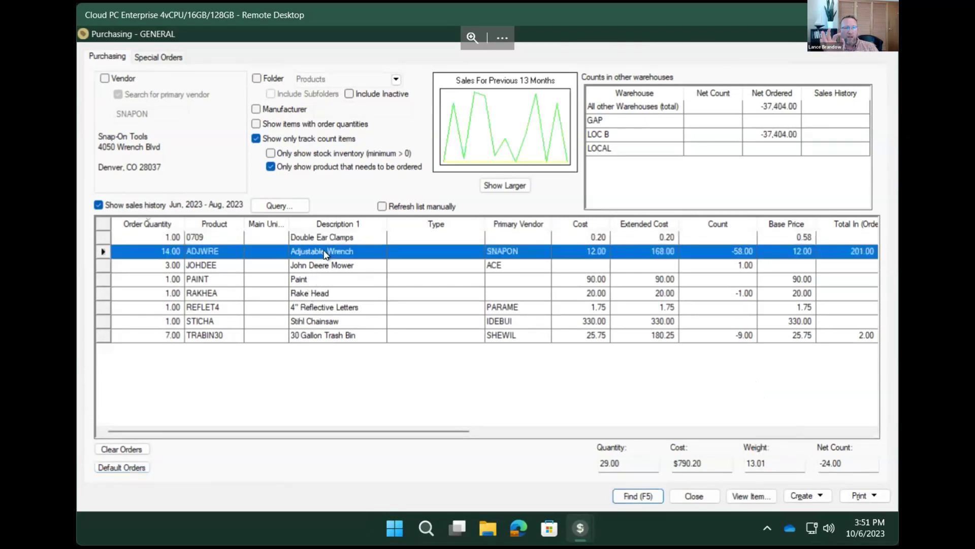
{"action": "left_click", "coordinate": [809, 496]}
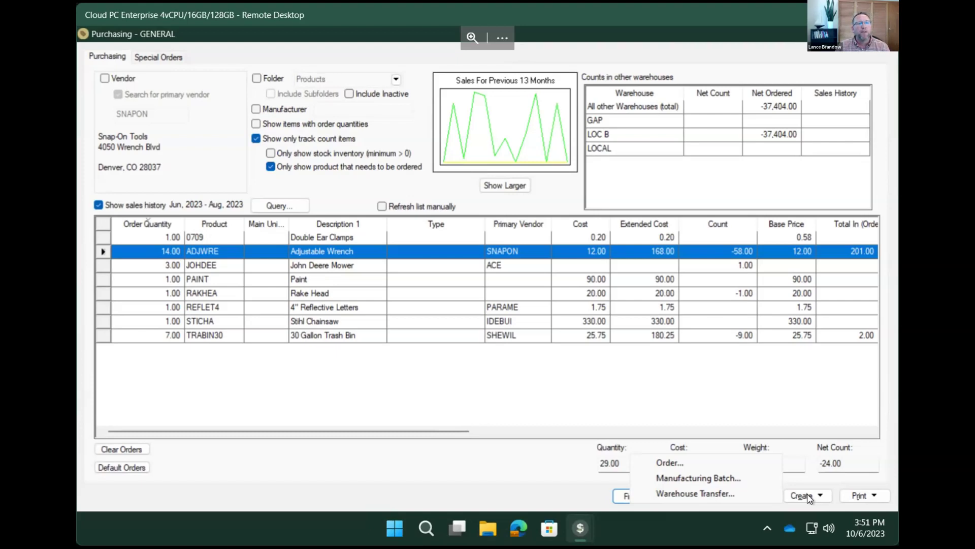
{"action": "left_click", "coordinate": [808, 496]}
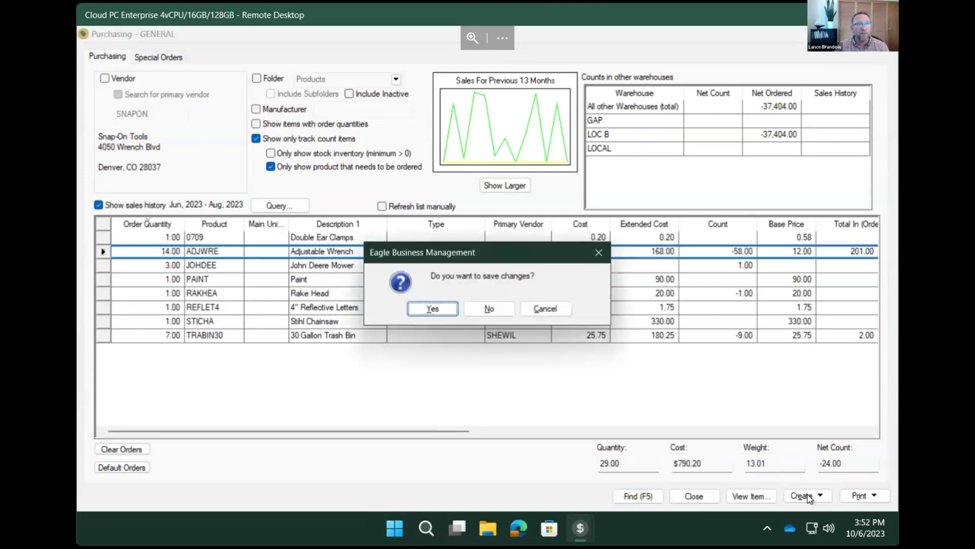
{"action": "key", "text": "n"}
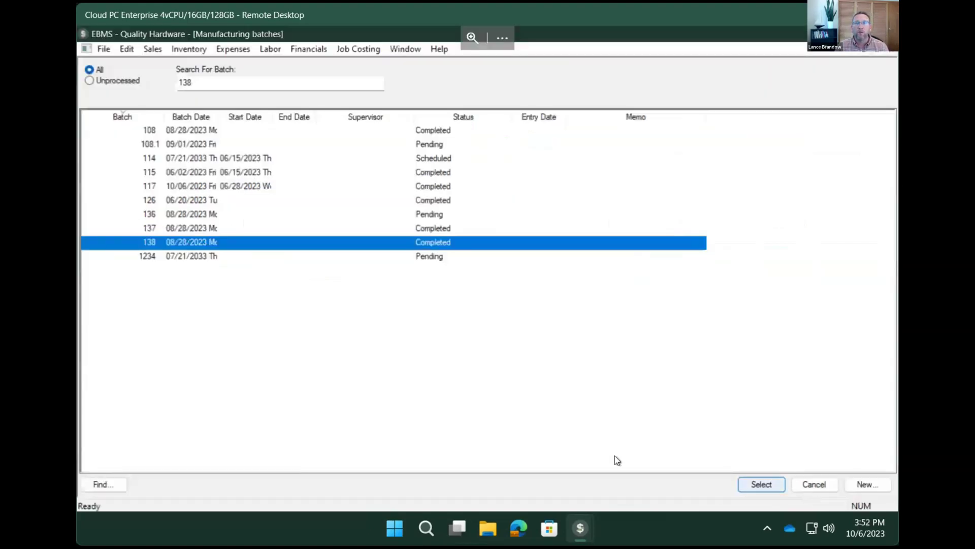
{"action": "key", "text": "Escape"}
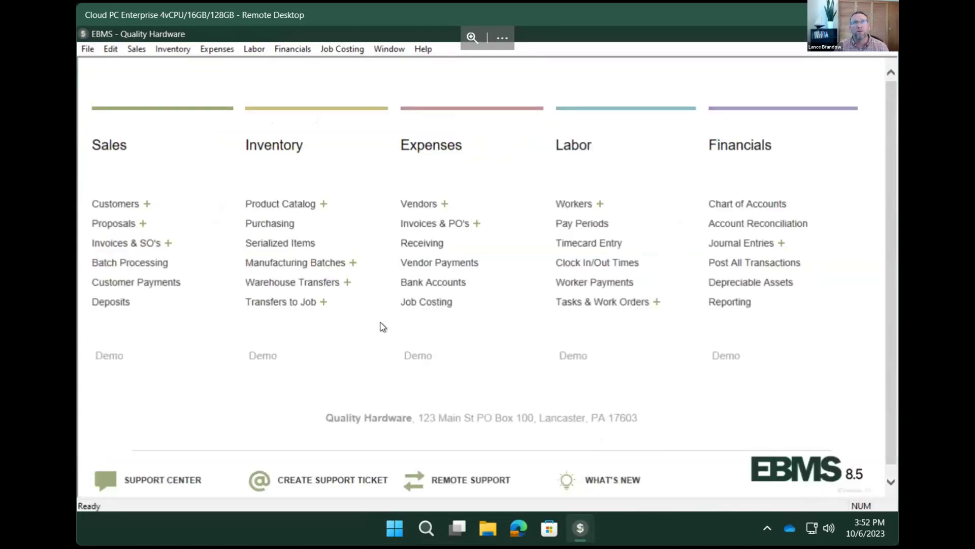
Load all listed purchase orders of vendor SNAPON for receiving and set the receiving quantity of Roll of Duct Tape to 20.
{"action": "left_click", "coordinate": [414, 246]}
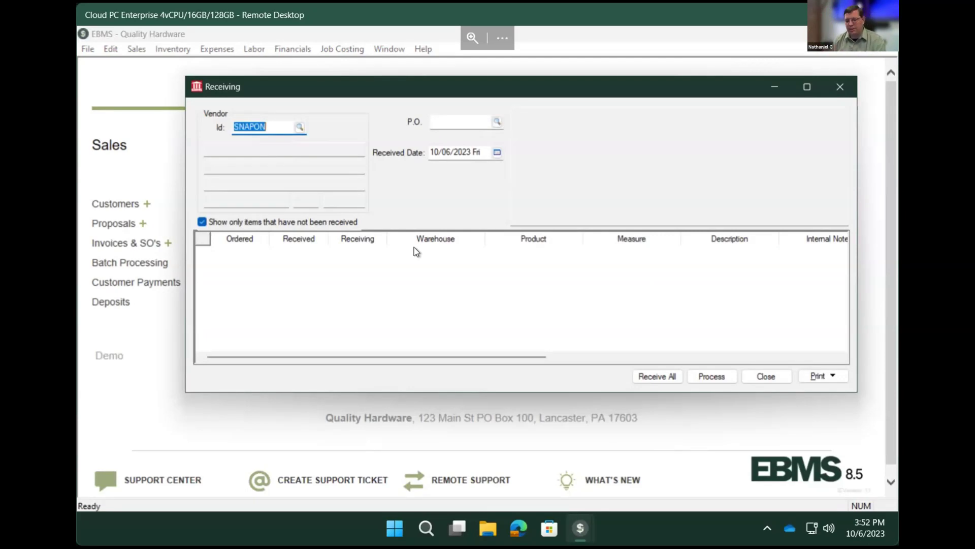
{"action": "key", "text": "Tab"}
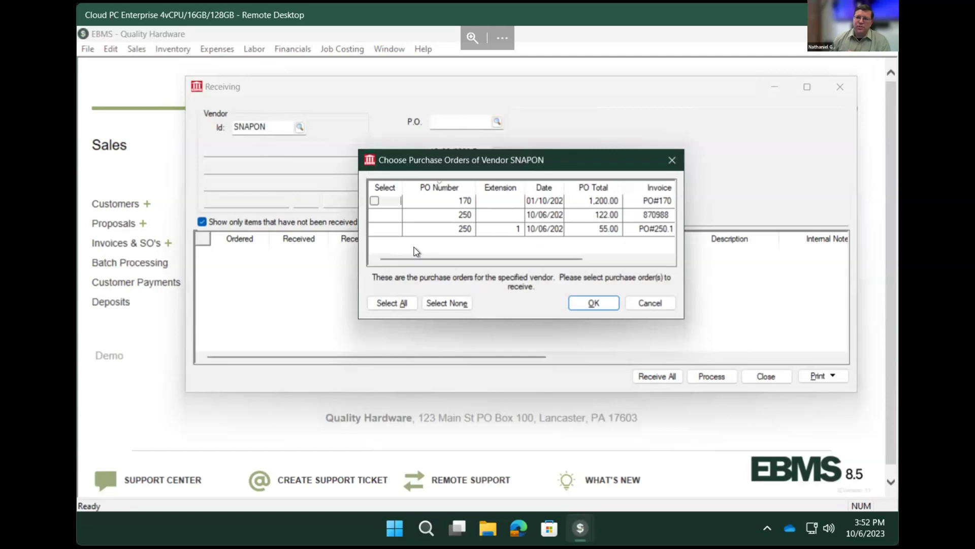
{"action": "left_click", "coordinate": [413, 303]}
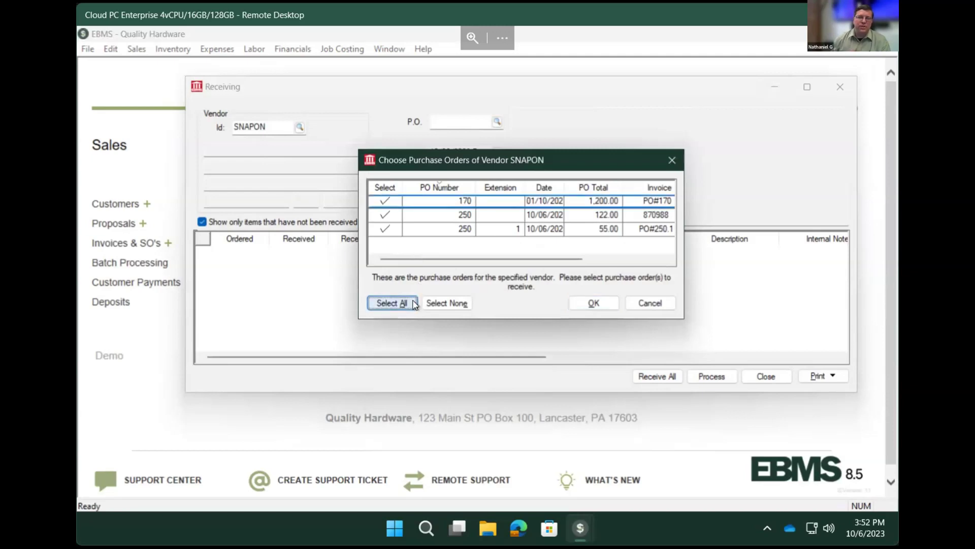
{"action": "left_click", "coordinate": [589, 307]}
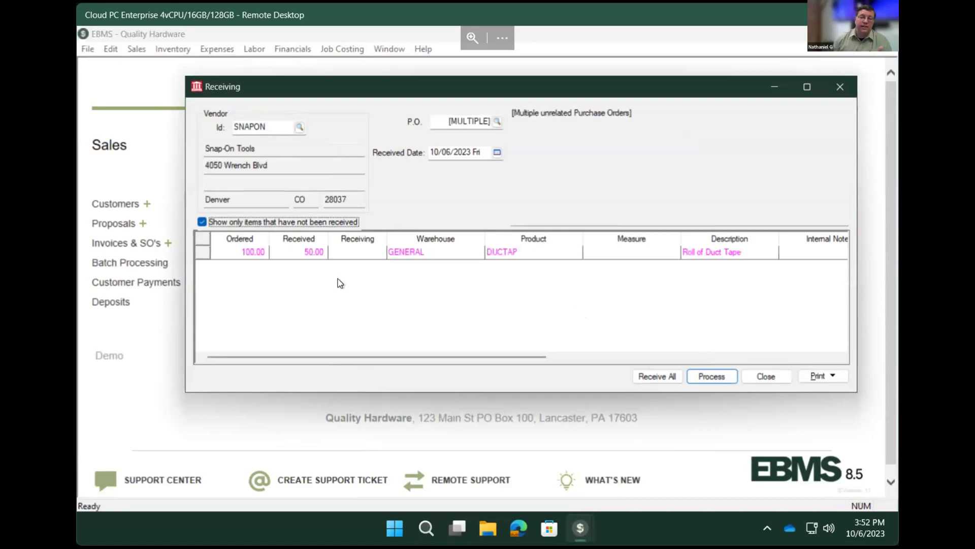
{"action": "left_click", "coordinate": [354, 257]}
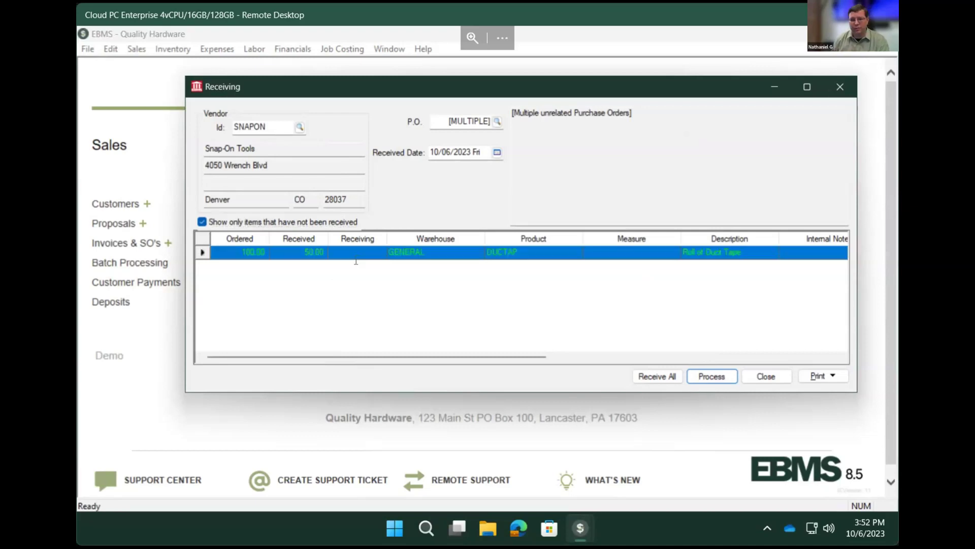
{"action": "type", "text": "20"}
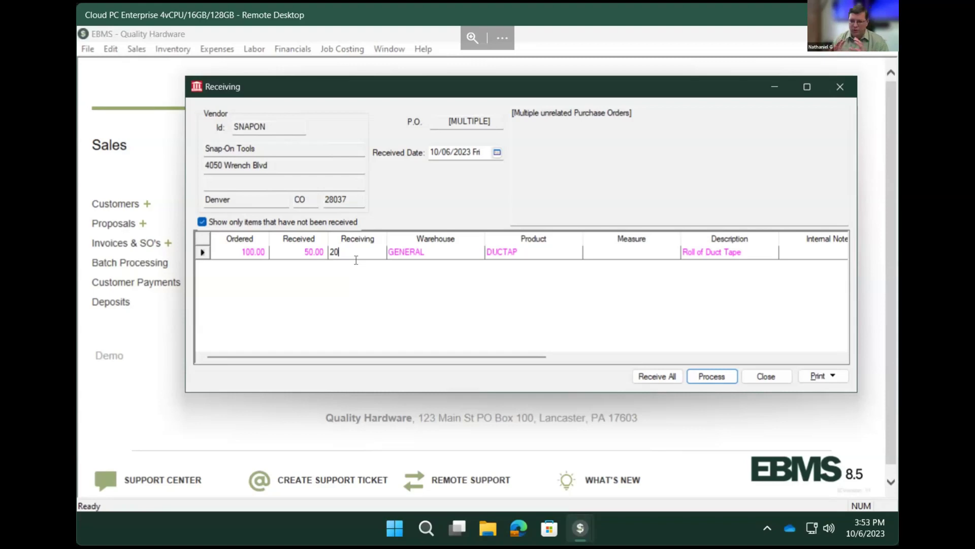
Review the unfulfilled orders for Roll of Duct Tape, and close receiving without saving changes.
{"action": "right_click", "coordinate": [425, 254]}
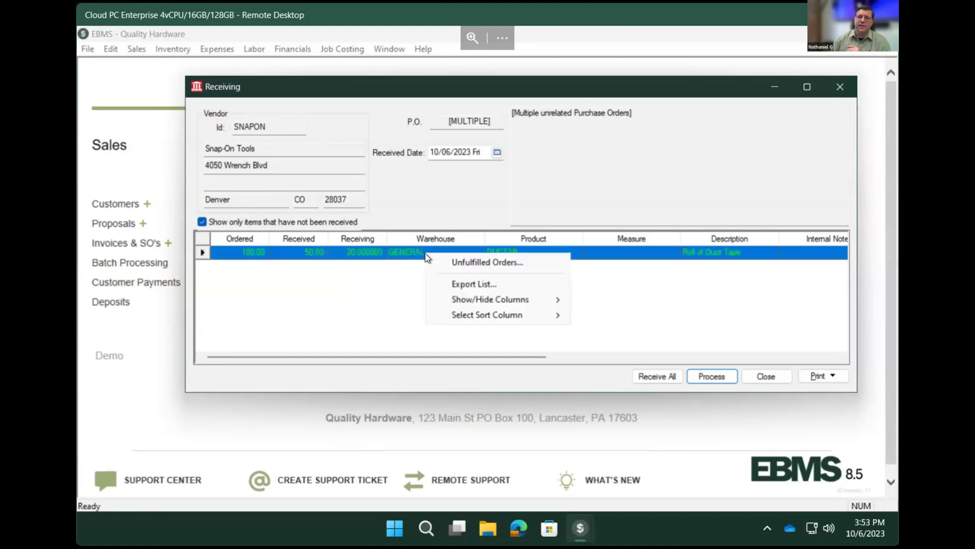
{"action": "left_click", "coordinate": [457, 263]}
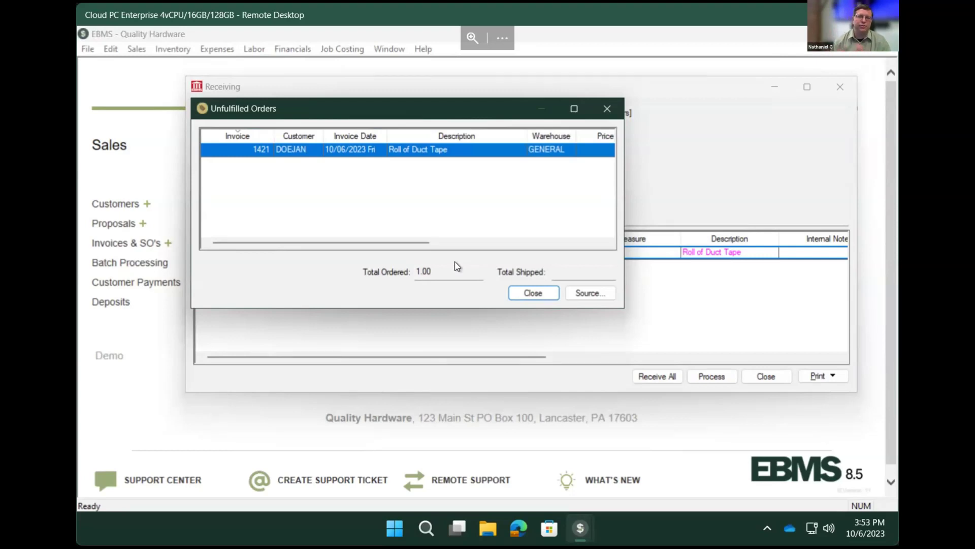
{"action": "left_click", "coordinate": [523, 297]}
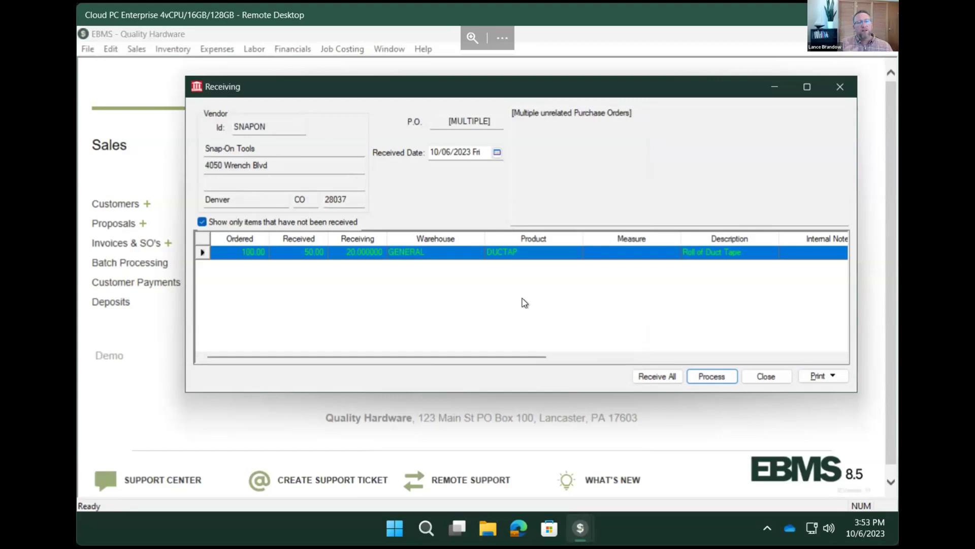
{"action": "key", "text": "Escape"}
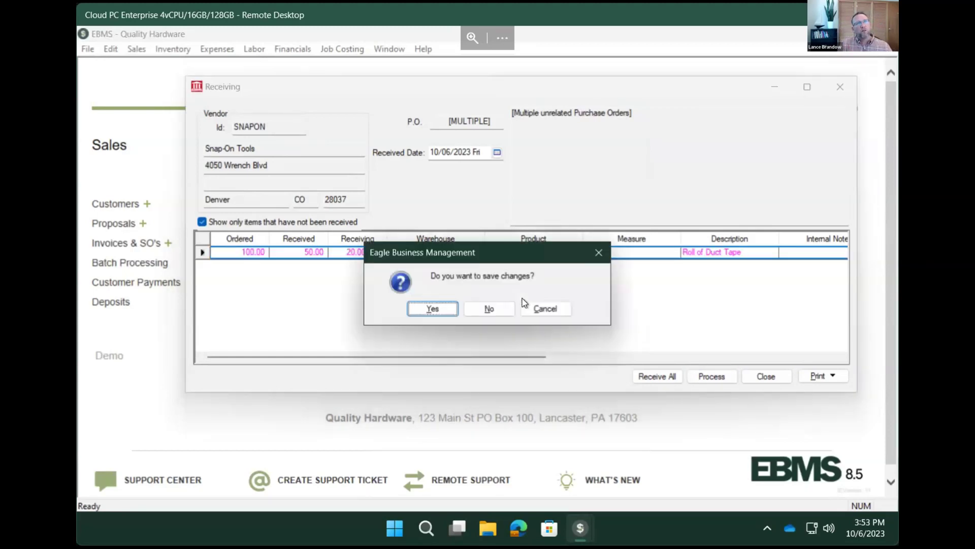
{"action": "key", "text": "n"}
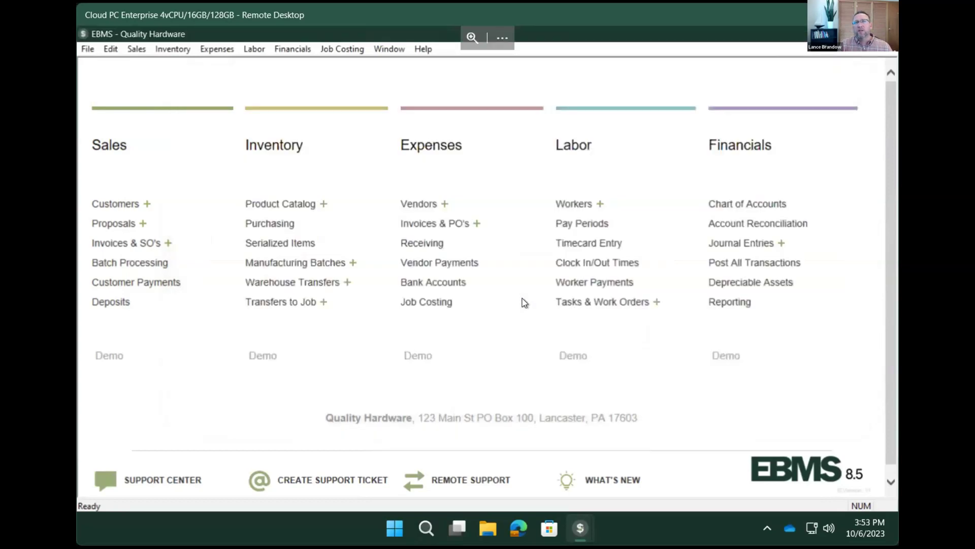
Open pending manufacturing batch 136 from the list of manufacturing batches.
{"action": "left_click", "coordinate": [182, 49]}
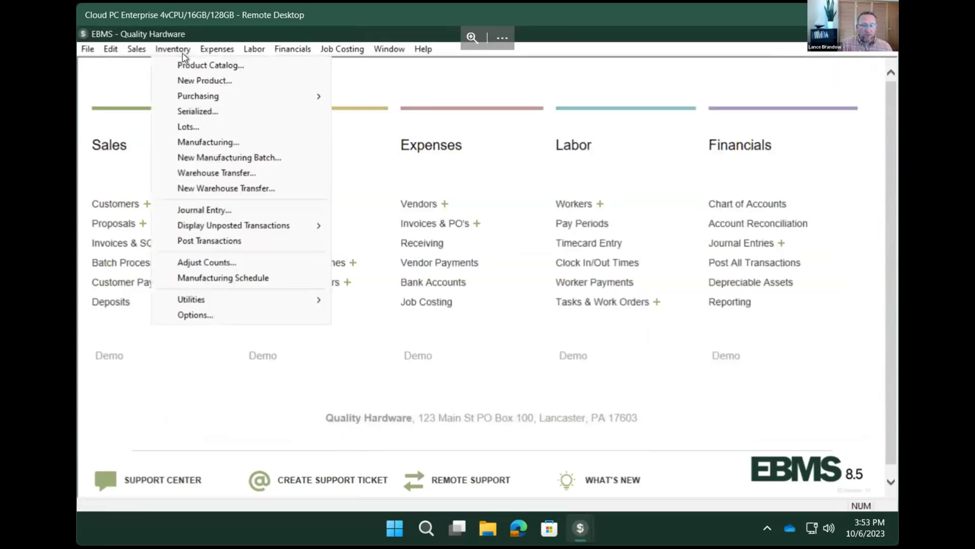
{"action": "left_click", "coordinate": [206, 143]}
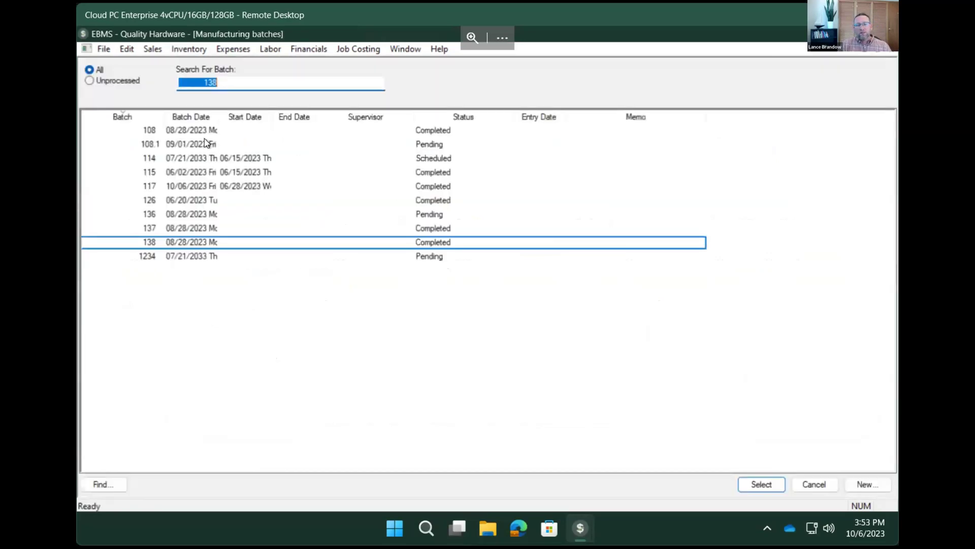
{"action": "double_click", "coordinate": [183, 214]}
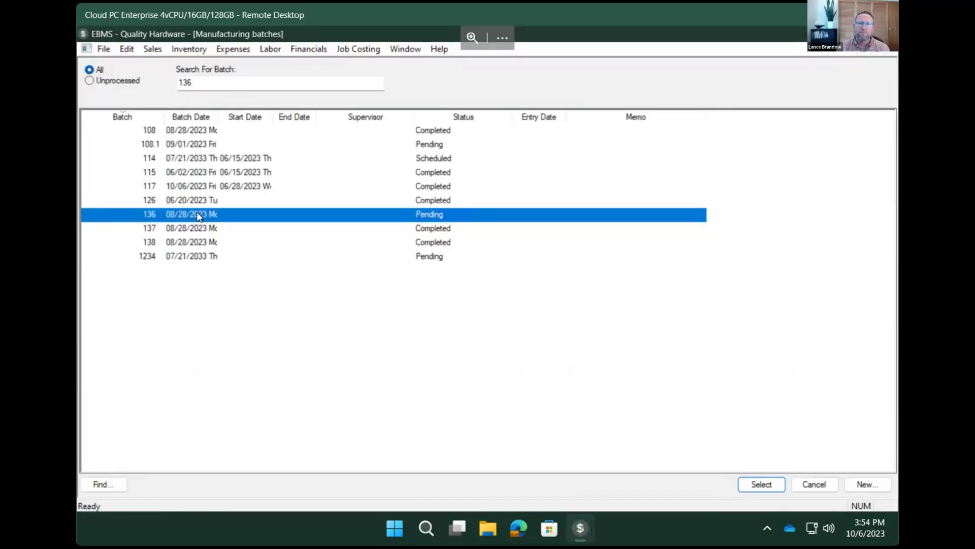
{"action": "double_click", "coordinate": [197, 213]}
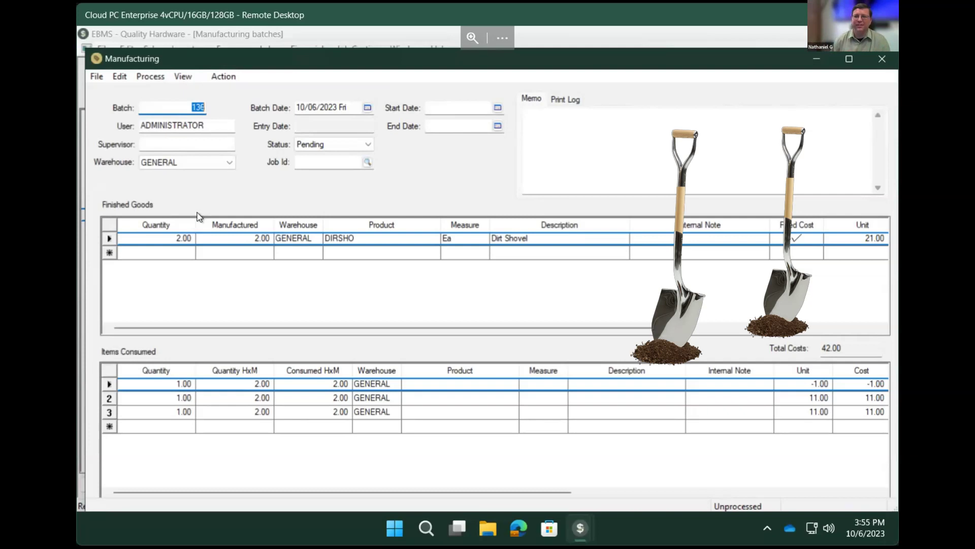
Set the consumed quantity of the second consumed item to 3, and close the batch and the batch list without saving changes.
{"action": "left_click", "coordinate": [308, 403]}
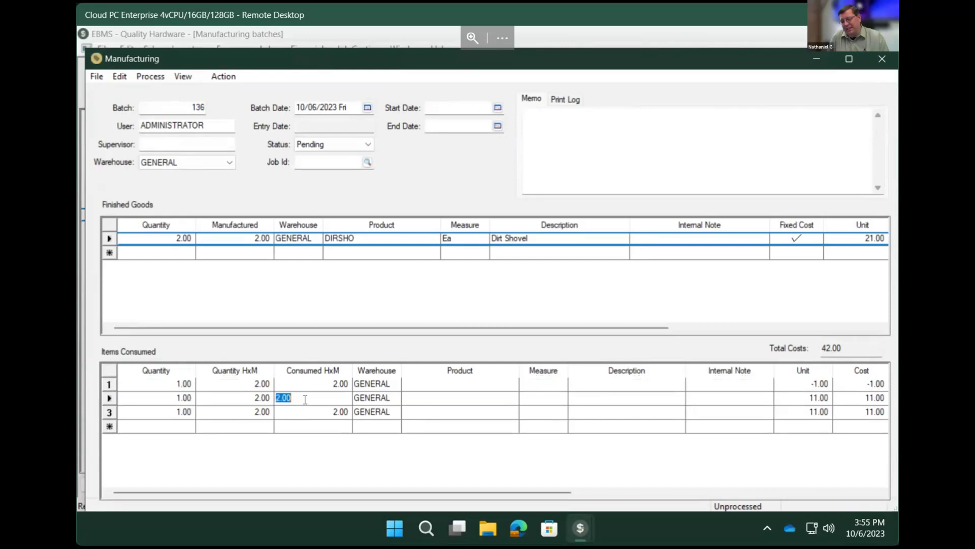
{"action": "type", "text": "3"}
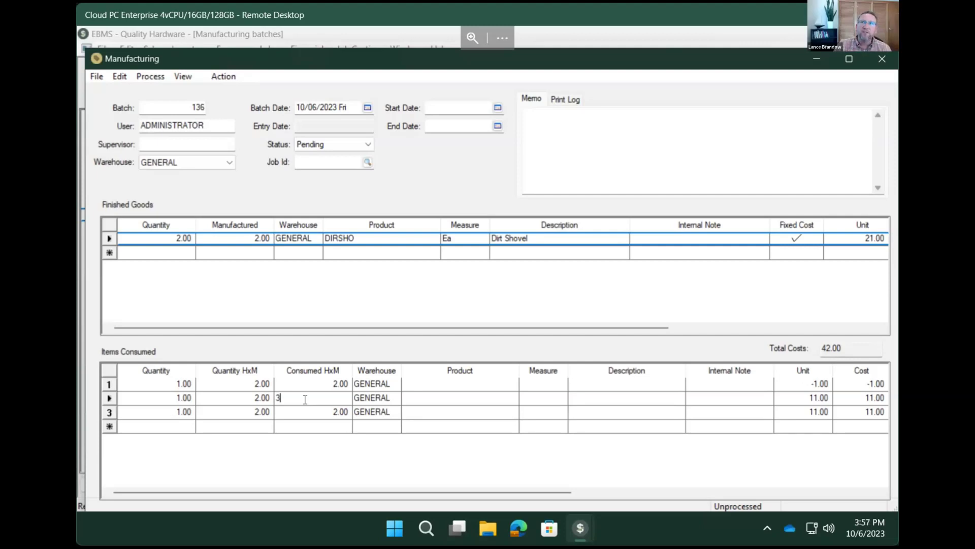
{"action": "left_click", "coordinate": [882, 59]}
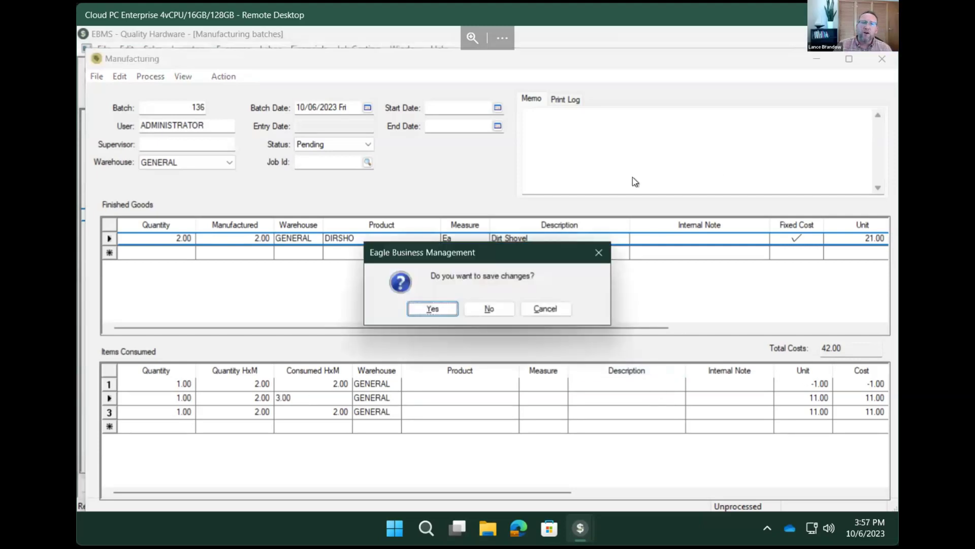
{"action": "left_click", "coordinate": [492, 307]}
{"action": "key", "text": "Escape"}
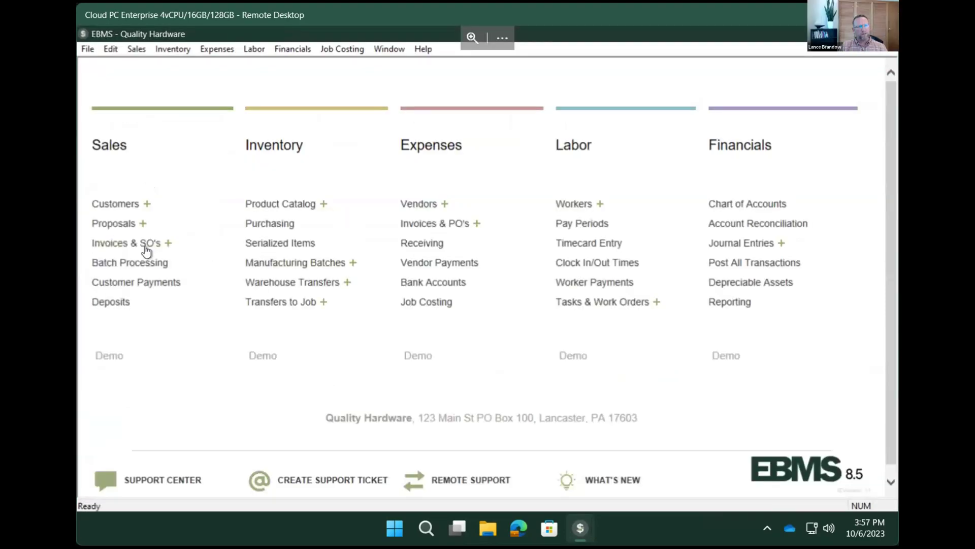
Open the sales order for the Stihl Chainsaw from the list of invoices and sales orders.
{"action": "left_click", "coordinate": [144, 245]}
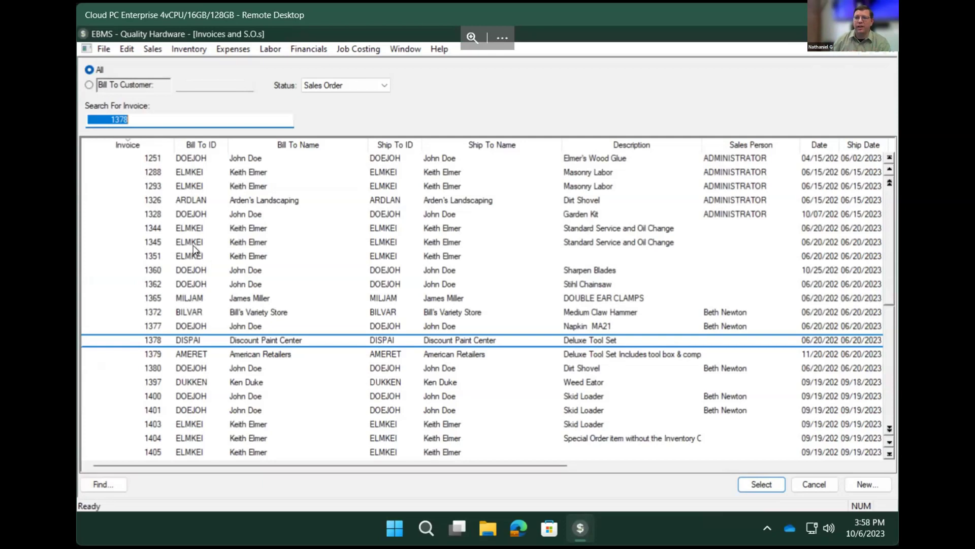
{"action": "left_click", "coordinate": [184, 275]}
{"action": "left_click", "coordinate": [190, 286]}
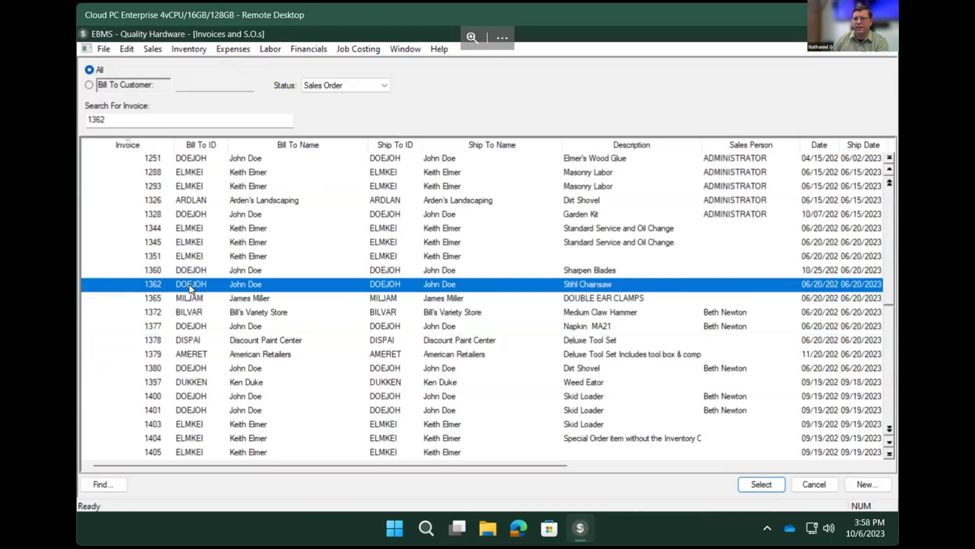
{"action": "double_click", "coordinate": [190, 288]}
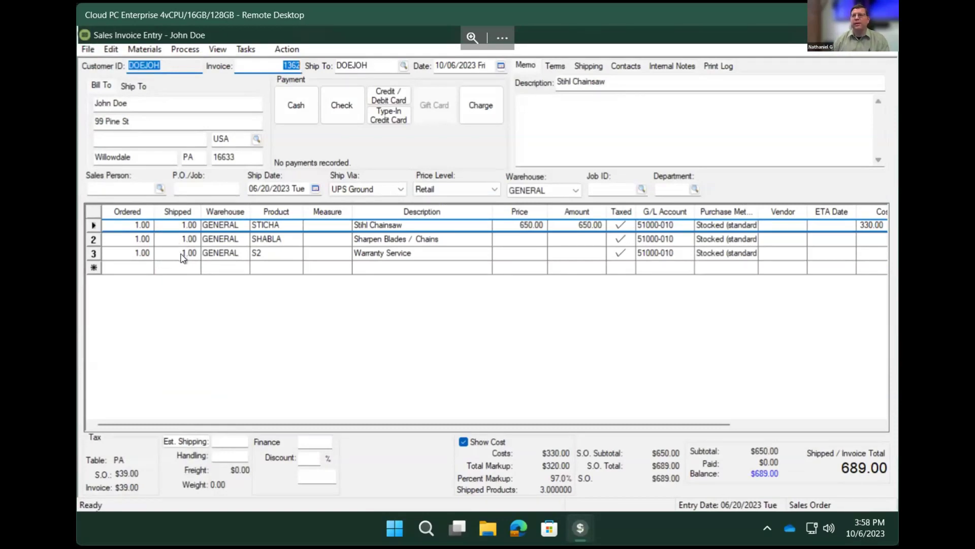
Enter a check payment for the full order amount with a check number and cash account 01000-000 - Cash on Hand.
{"action": "left_click", "coordinate": [339, 112]}
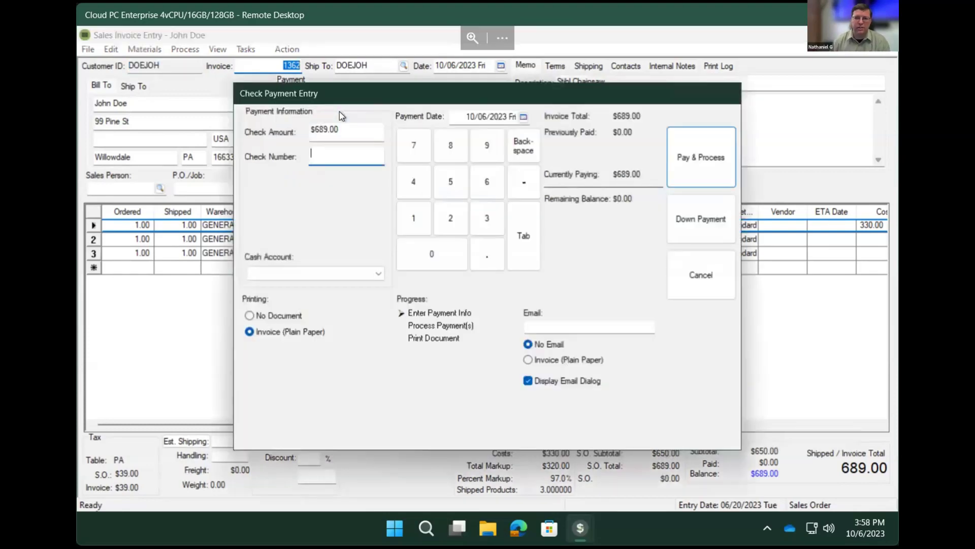
{"action": "type", "text": "367876"}
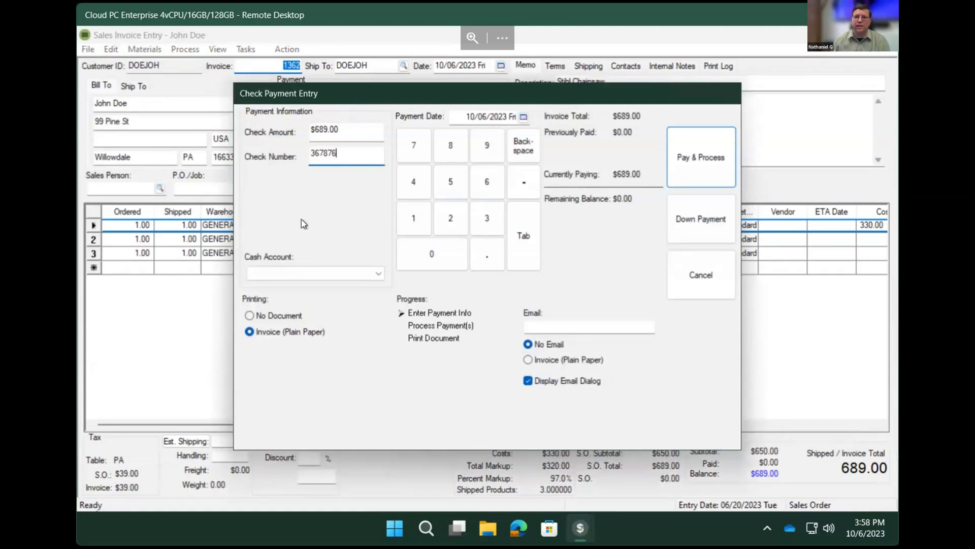
{"action": "left_click", "coordinate": [298, 273]}
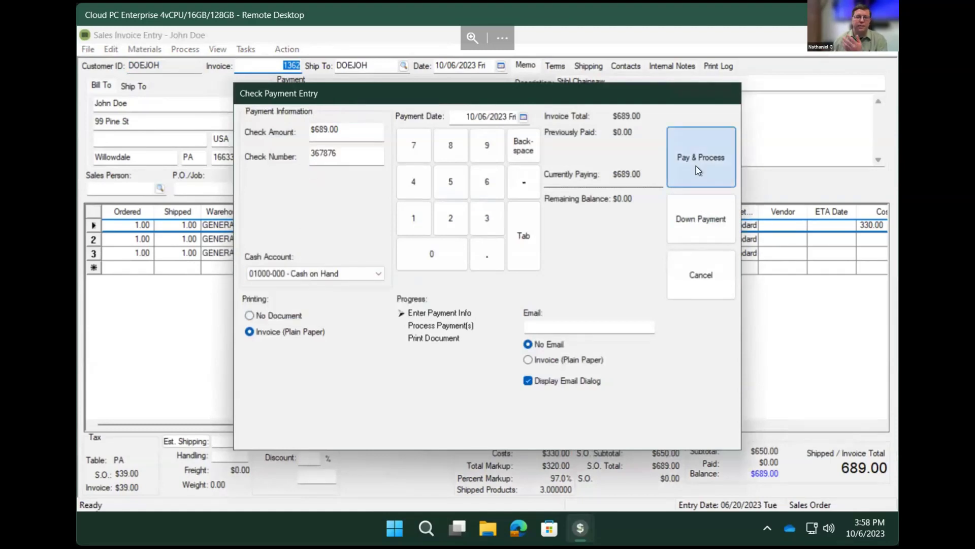
Pay and process the sales order despite its incomplete task, and preview the plain paper invoice before closing it.
{"action": "left_click", "coordinate": [699, 168]}
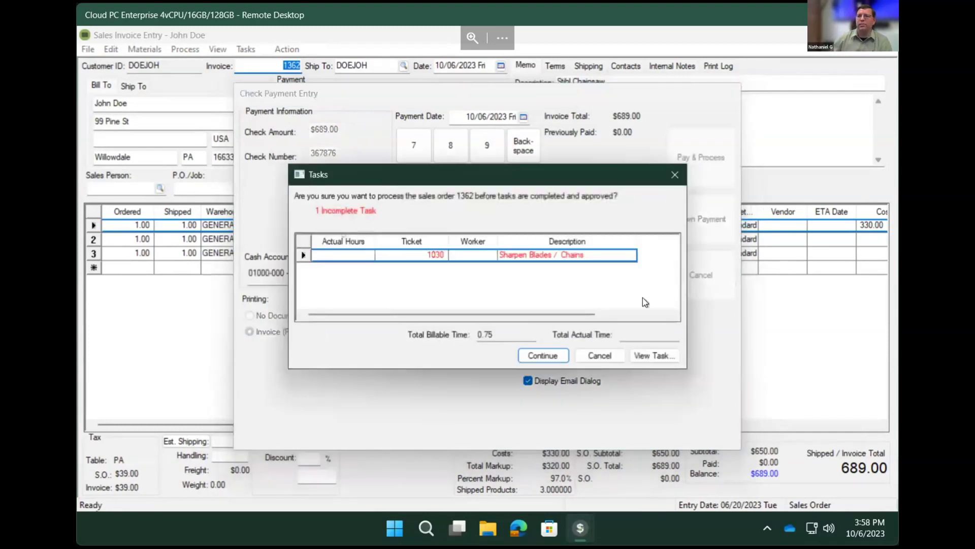
{"action": "left_click", "coordinate": [543, 355]}
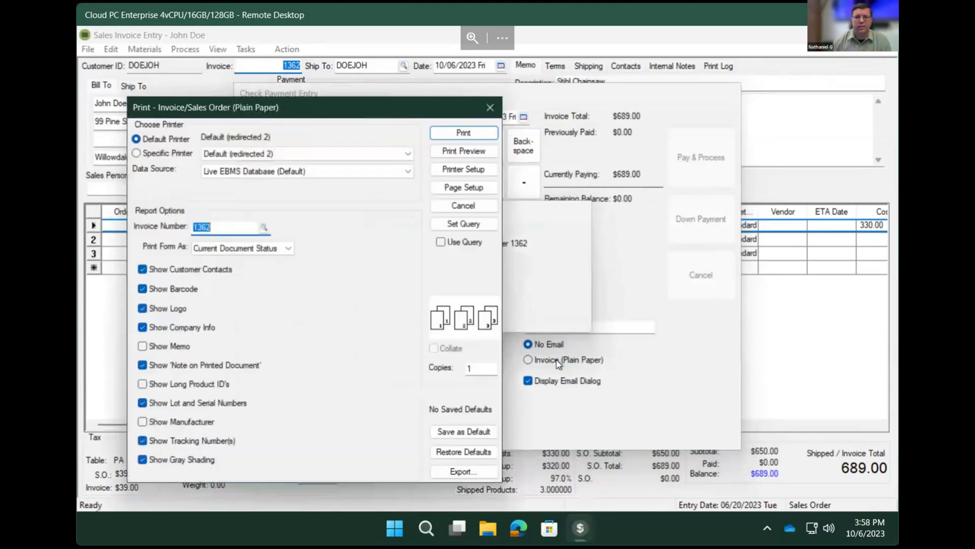
{"action": "left_click", "coordinate": [479, 155]}
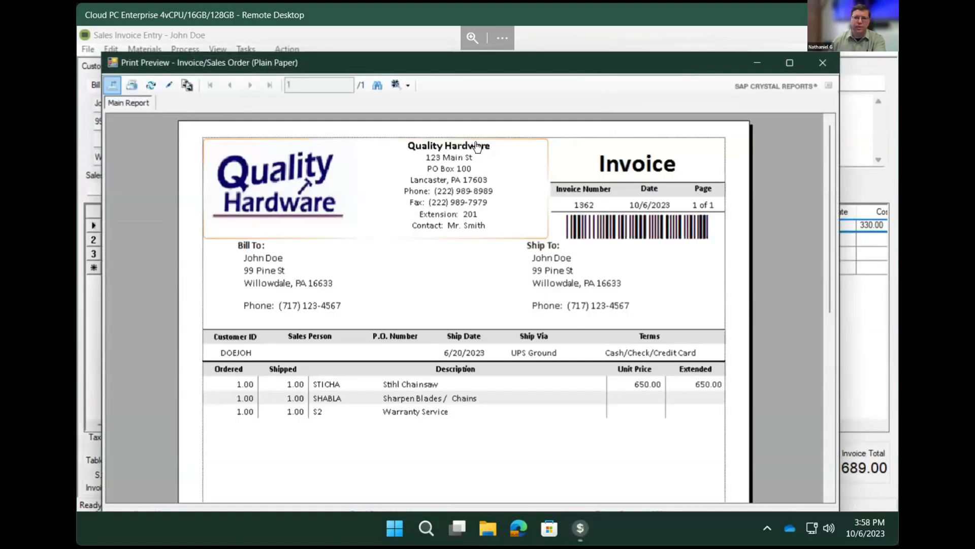
{"action": "key", "text": "Escape"}
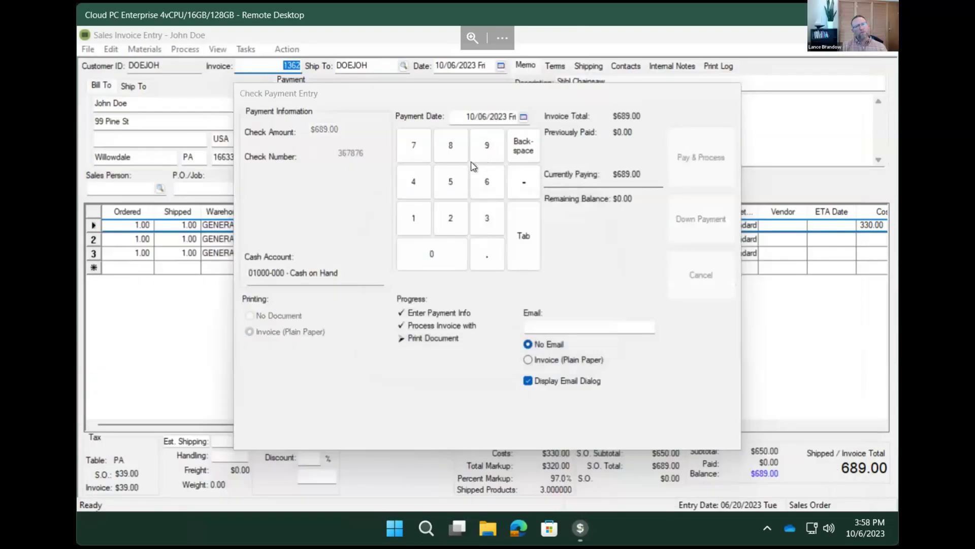